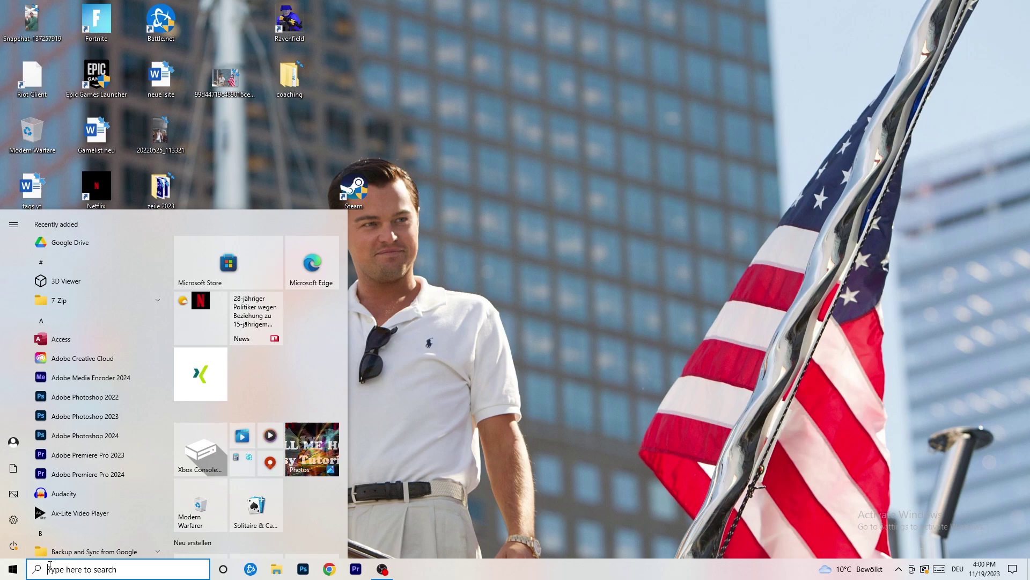
Open the gaming section of Windows Settings, check the Xbox Game Bar page and go to the Captures page
{"action": "left_click", "coordinate": [14, 519]}
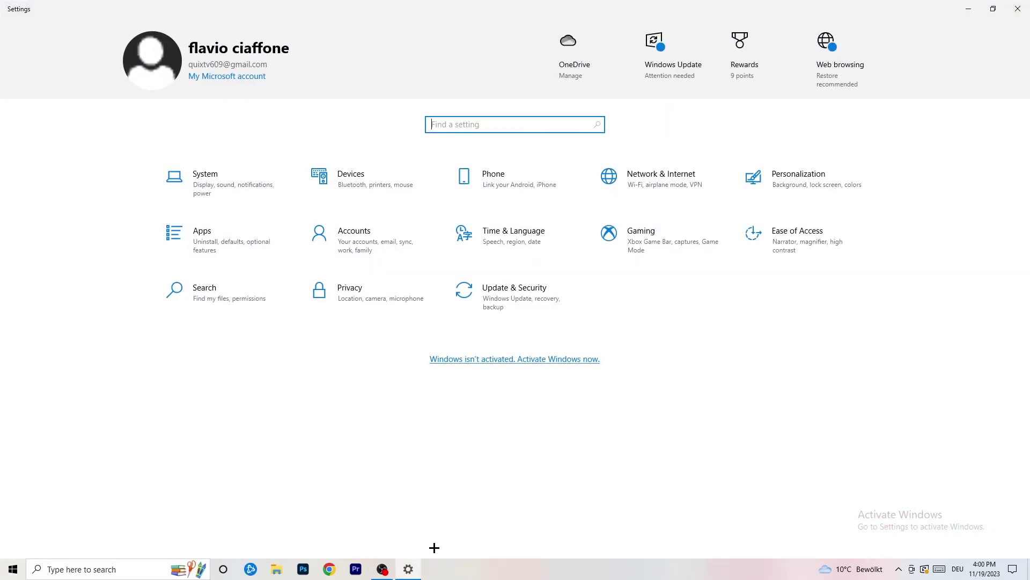
{"action": "left_click", "coordinate": [665, 245]}
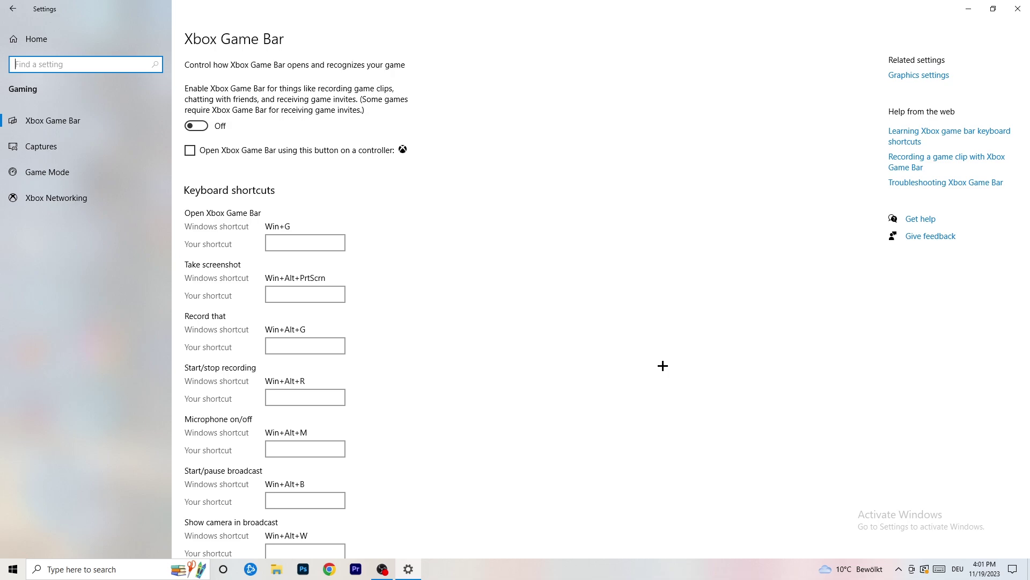
{"action": "left_click", "coordinate": [85, 149]}
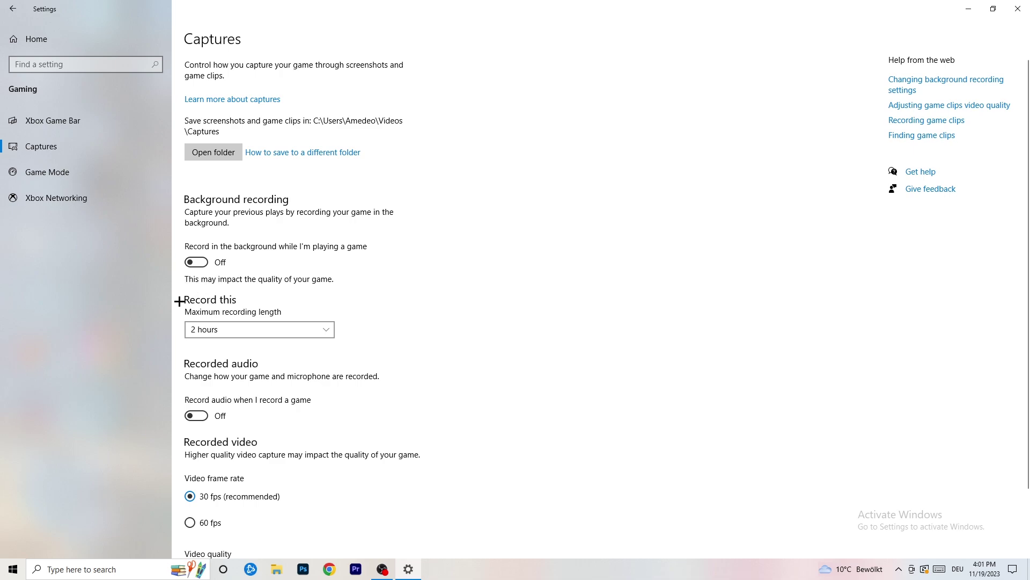
Review the maximum recording length choices and the audio and video options for game captures
{"action": "left_click", "coordinate": [250, 331]}
{"action": "left_click", "coordinate": [423, 296]}
{"action": "left_click", "coordinate": [306, 325]}
{"action": "left_click", "coordinate": [649, 285]}
{"action": "scroll", "coordinate": [349, 403], "scroll_direction": "down", "scroll_amount": 3}
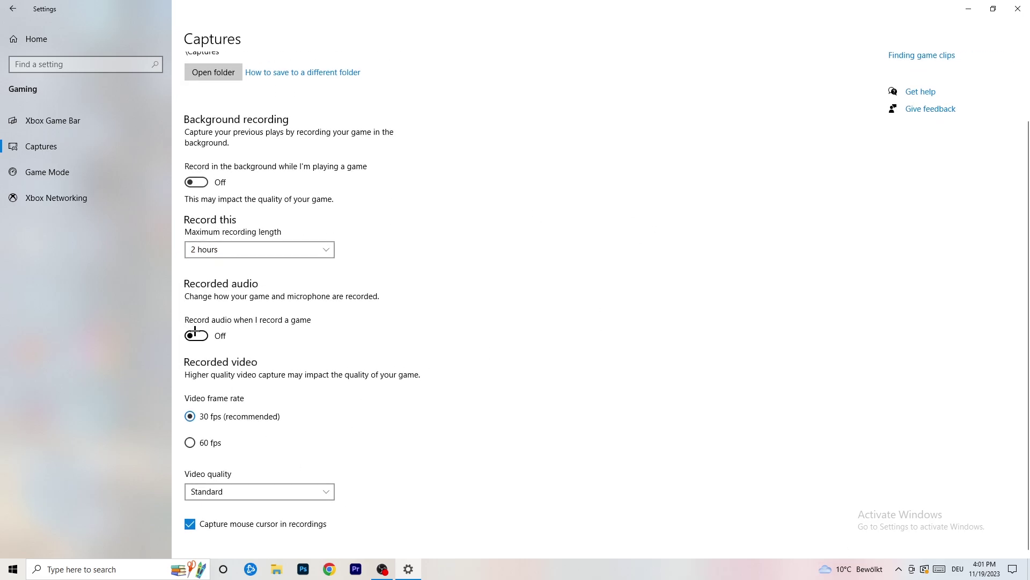
Check whether Game Mode is enabled, and close Settings
{"action": "left_click", "coordinate": [74, 170]}
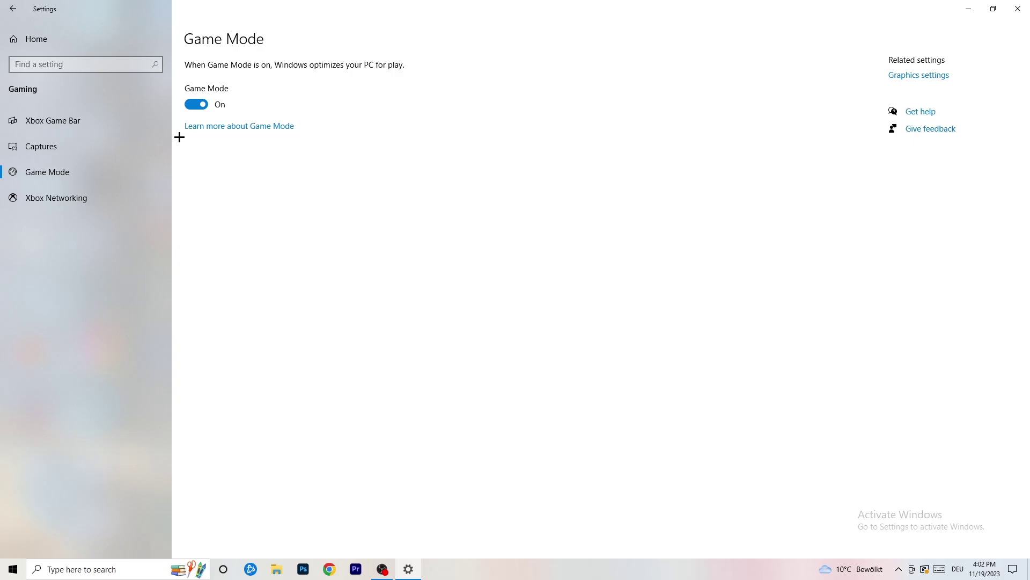
{"action": "left_click", "coordinate": [1018, 7]}
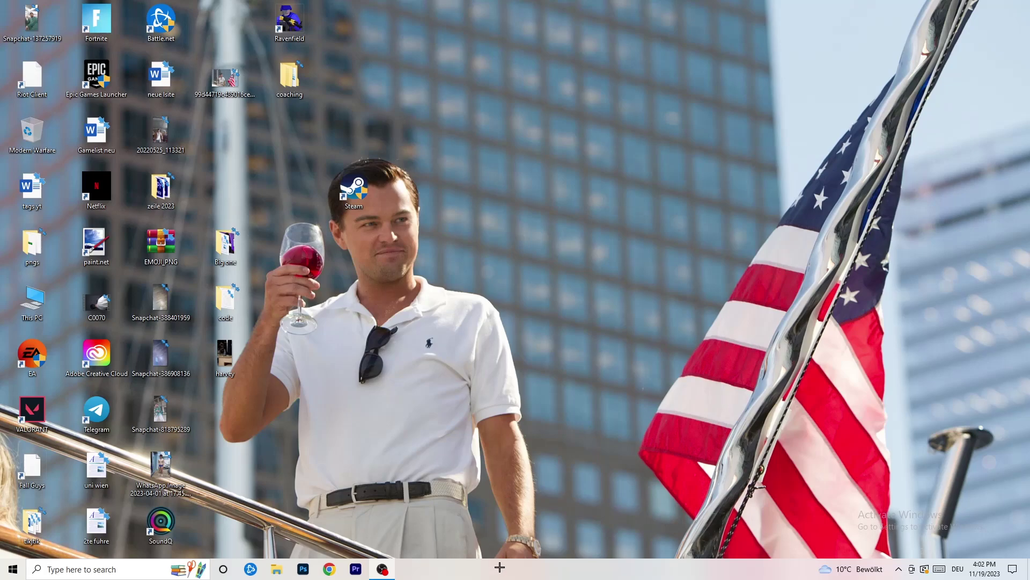
Open Task Manager from the desktop and maximize its window
{"action": "left_click_drag", "start_coordinate": [513, 559], "coordinate": [362, 505]}
{"action": "right_click", "coordinate": [497, 570]}
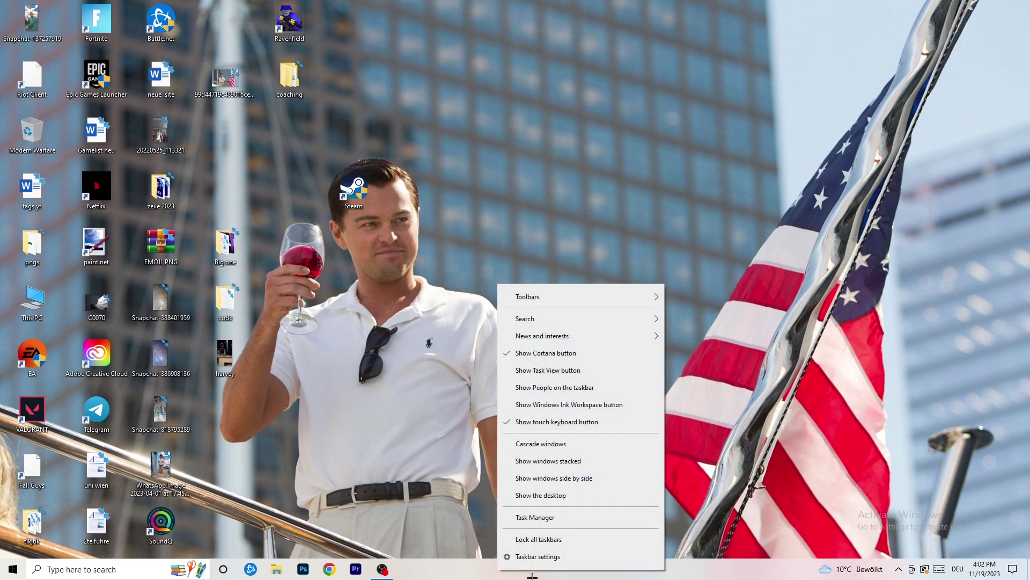
{"action": "left_click", "coordinate": [555, 518]}
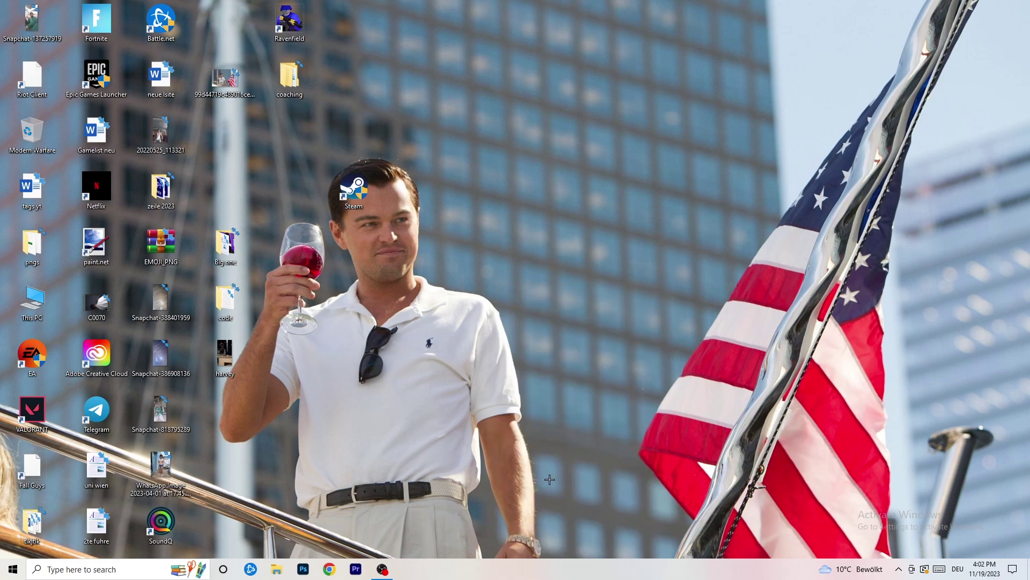
{"action": "left_click", "coordinate": [595, 27]}
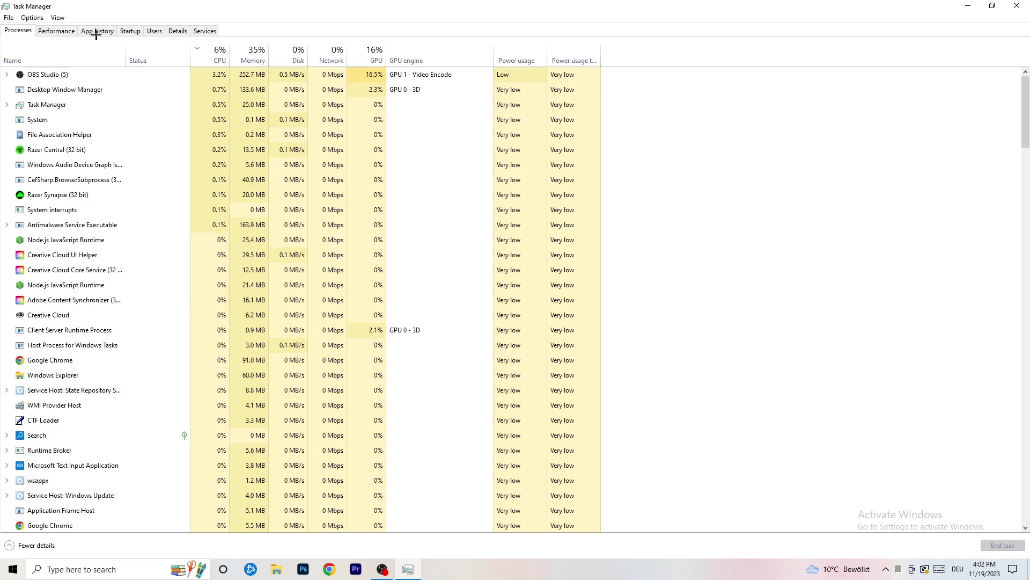
Sort the running processes by GPU and CPU usage, and check the available actions for OBS Studio
{"action": "left_click", "coordinate": [219, 49]}
{"action": "left_click", "coordinate": [361, 55]}
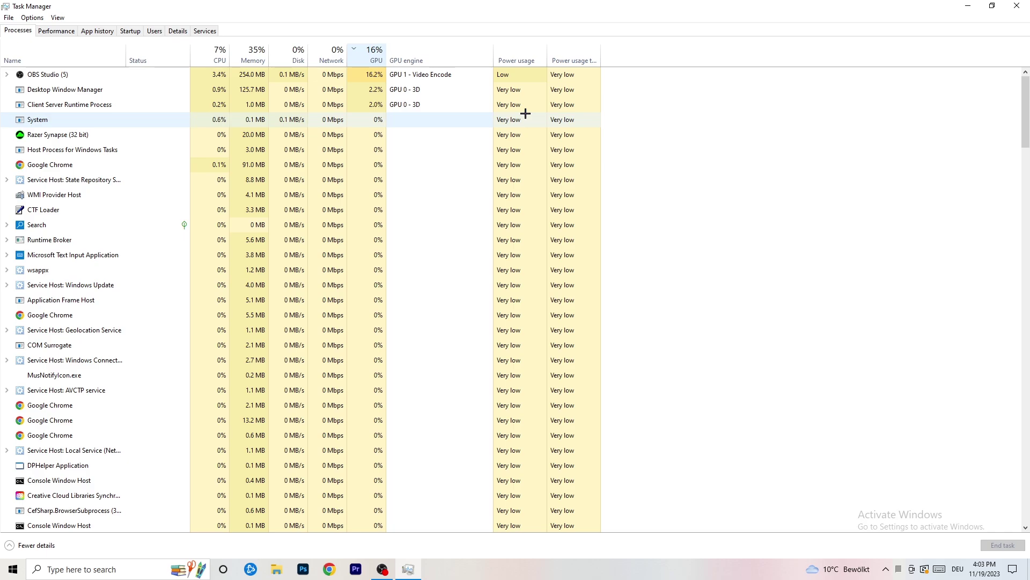
{"action": "right_click", "coordinate": [375, 78]}
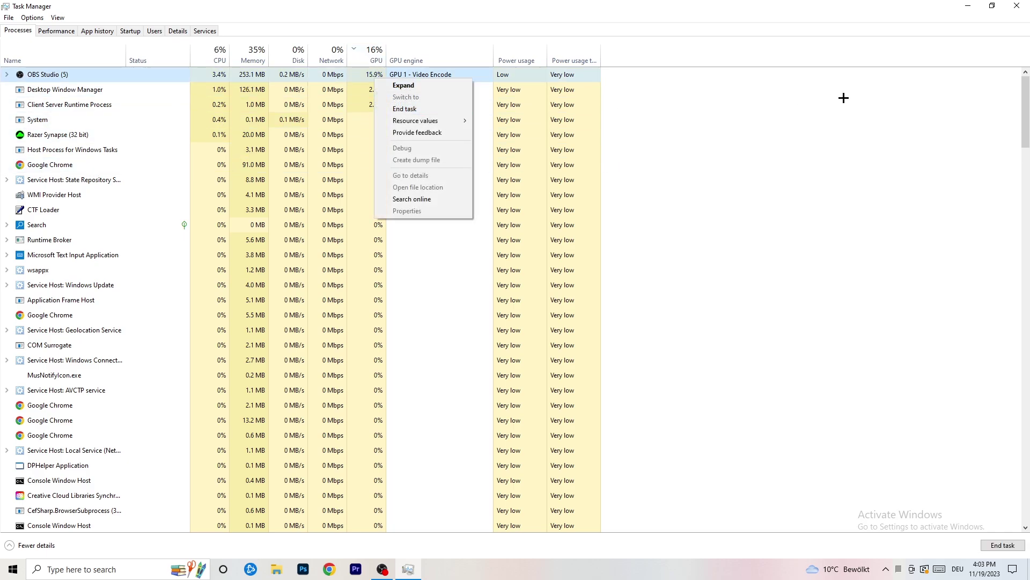
{"action": "left_click", "coordinate": [837, 99]}
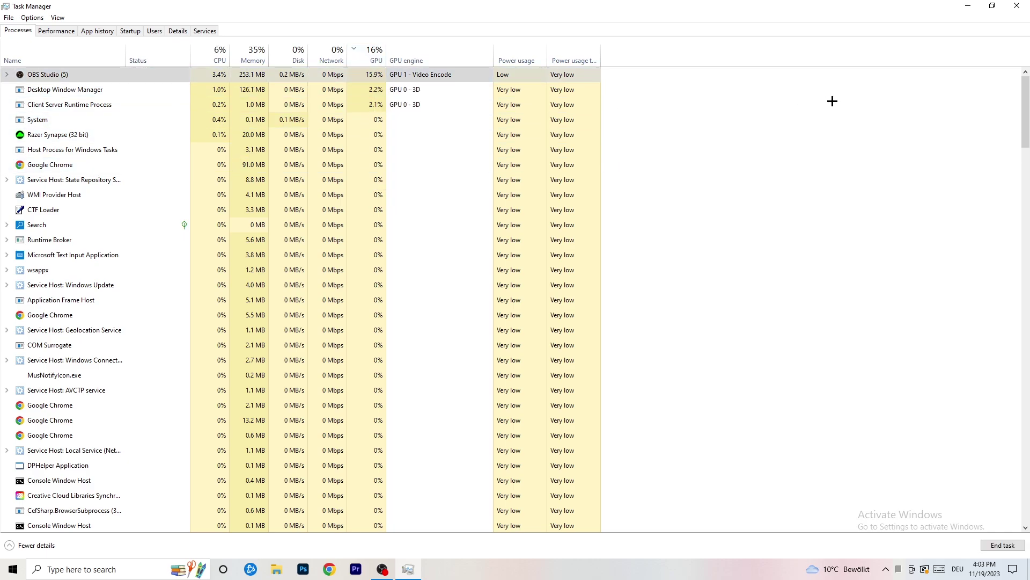
{"action": "left_click", "coordinate": [215, 54]}
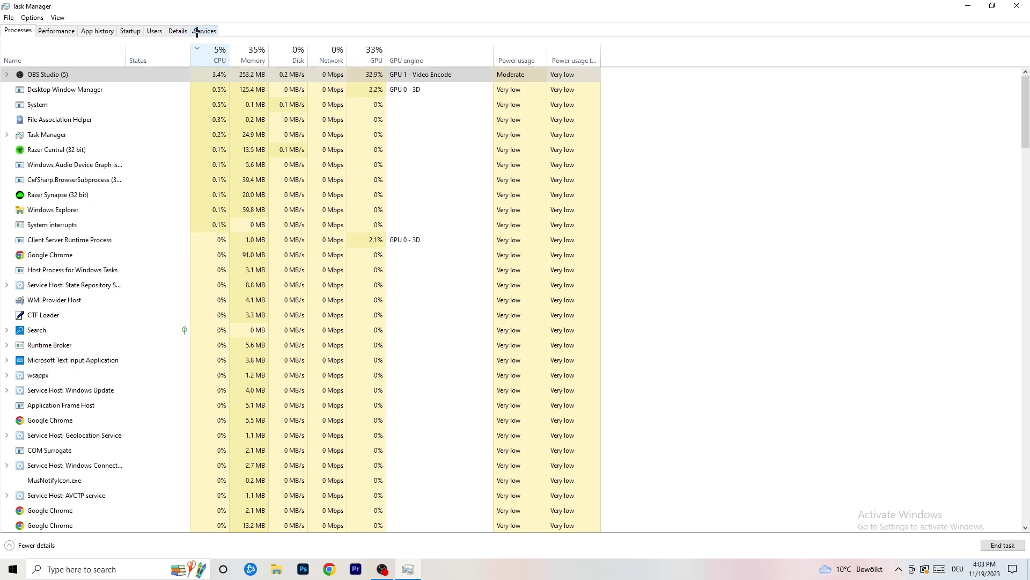
Browse the detailed process list and view the priority options for a running Creative Cloud UI Helper process
{"action": "left_click", "coordinate": [174, 31]}
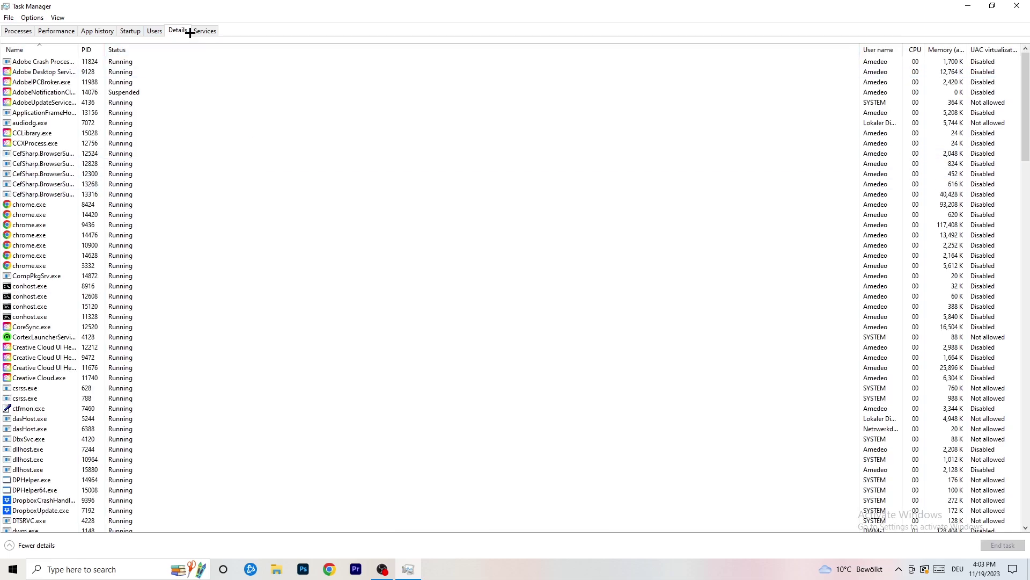
{"action": "scroll", "coordinate": [156, 274], "scroll_direction": "down", "scroll_amount": 9}
{"action": "scroll", "coordinate": [157, 269], "scroll_direction": "up", "scroll_amount": 9}
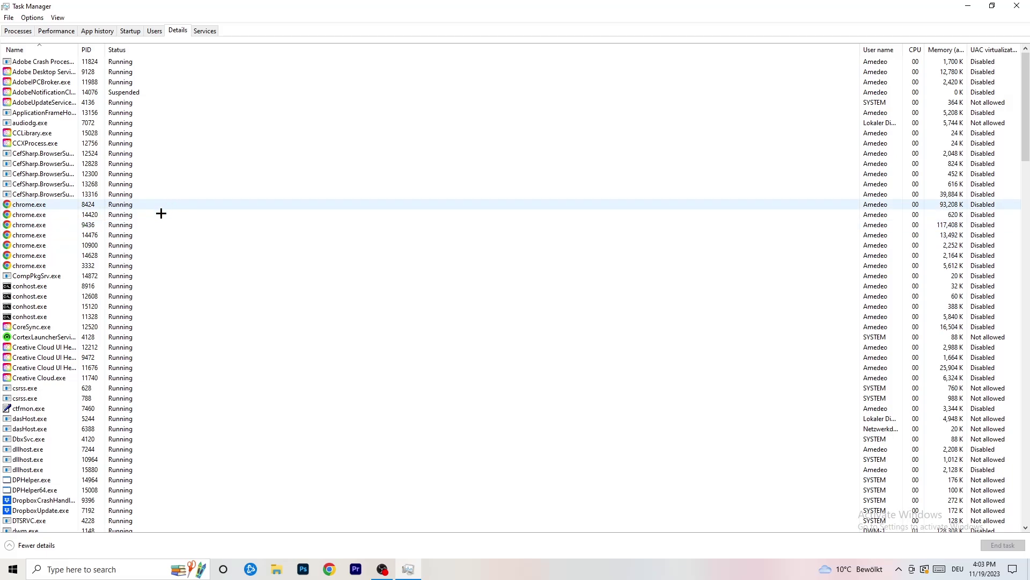
{"action": "scroll", "coordinate": [91, 236], "scroll_direction": "down", "scroll_amount": 3}
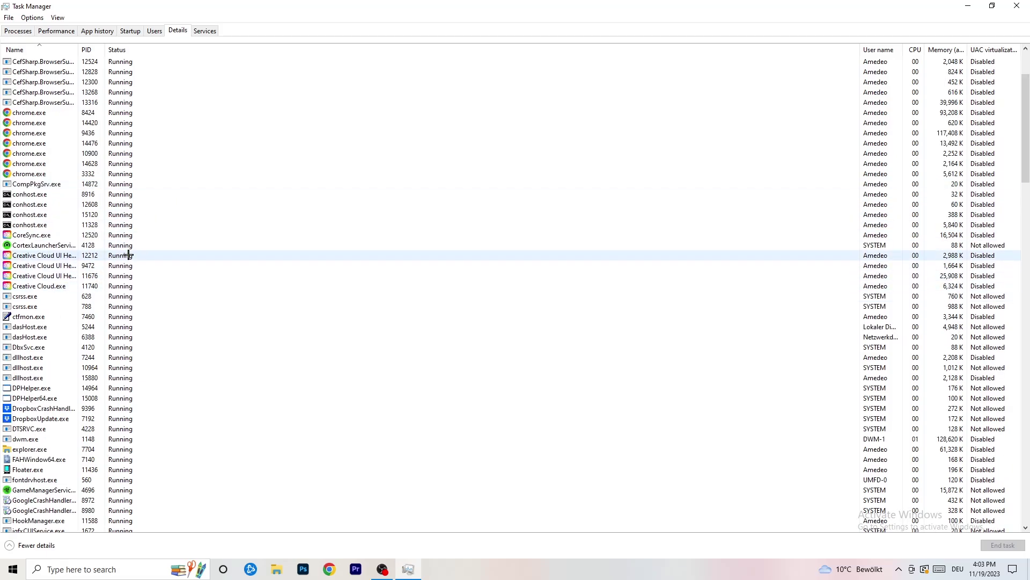
{"action": "right_click", "coordinate": [44, 276]}
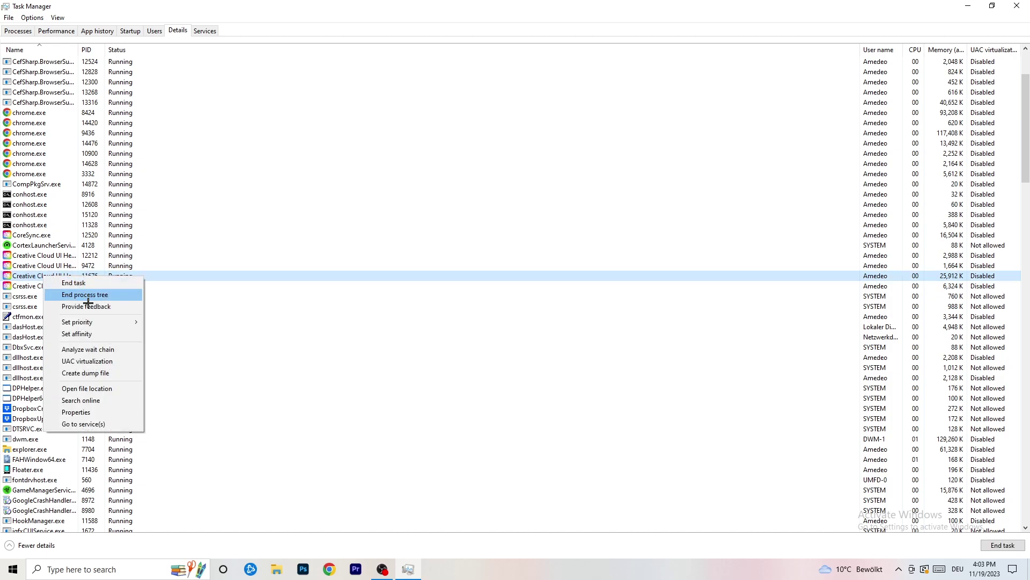
{"action": "mouse_move", "coordinate": [85, 322]}
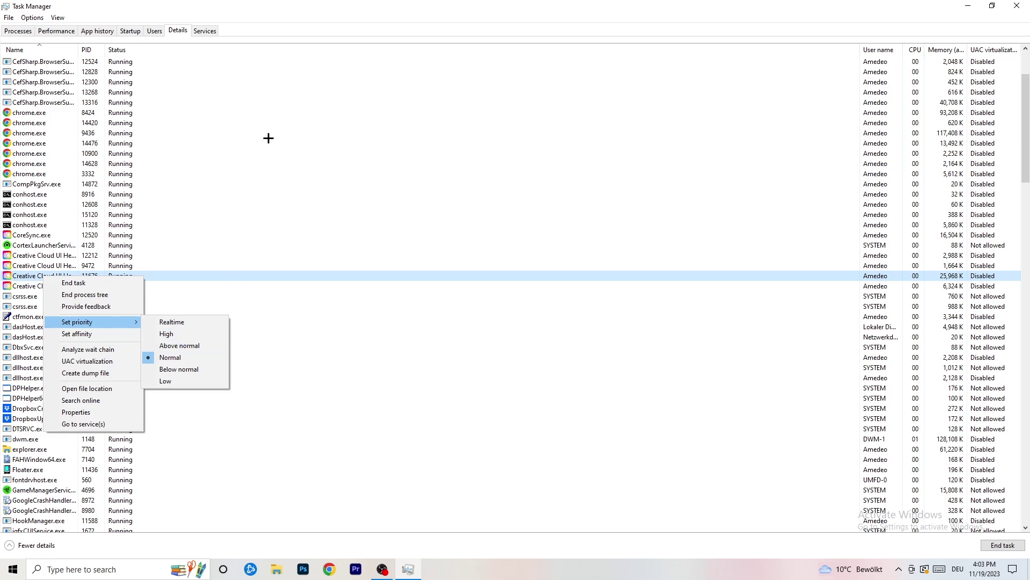
Review the startup apps and the available actions for DT_Startup, and close Task Manager
{"action": "left_click", "coordinate": [130, 31]}
{"action": "left_click", "coordinate": [130, 32]}
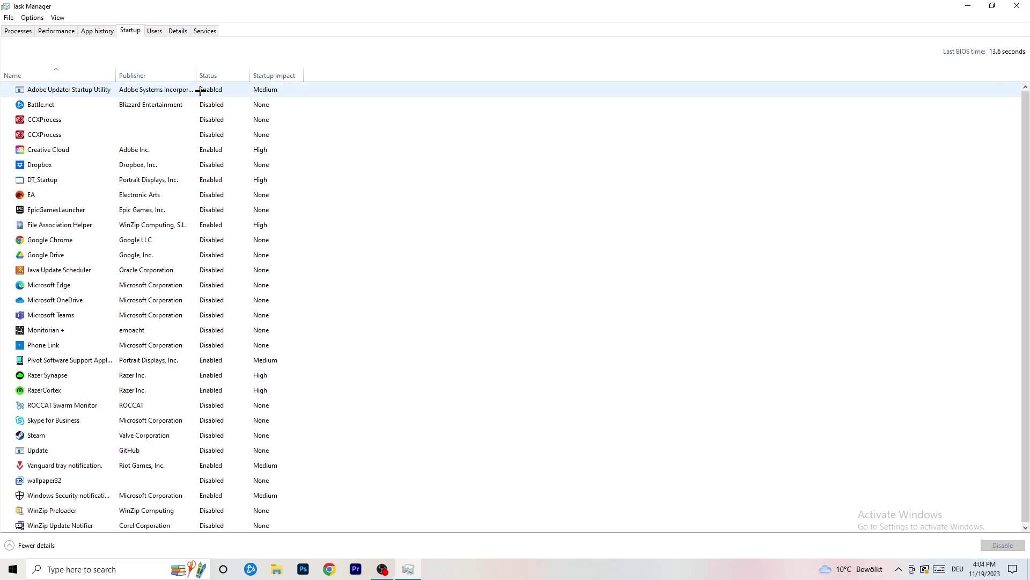
{"action": "right_click", "coordinate": [236, 177]}
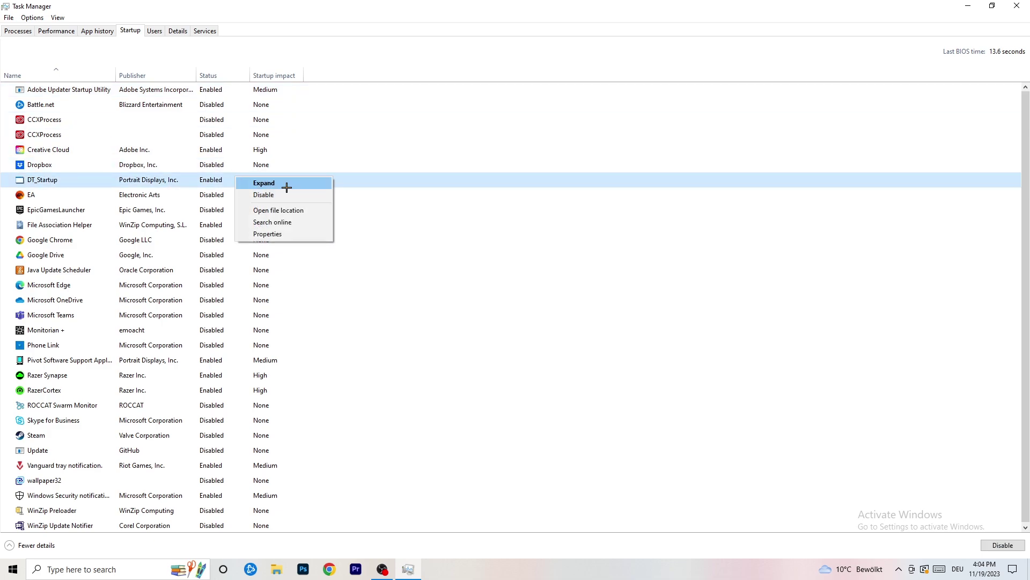
{"action": "left_click", "coordinate": [759, 3]}
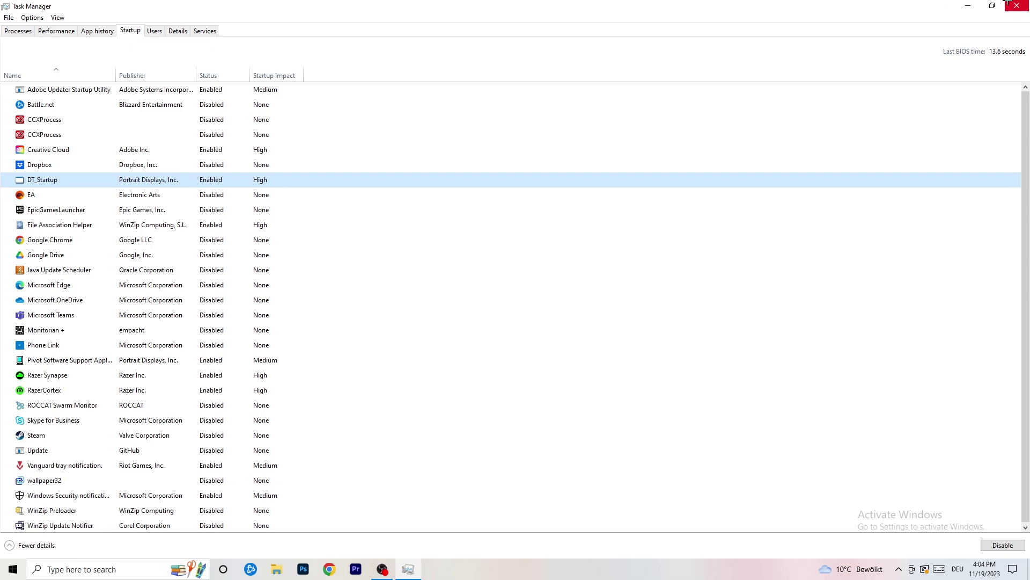
{"action": "left_click", "coordinate": [1016, 5]}
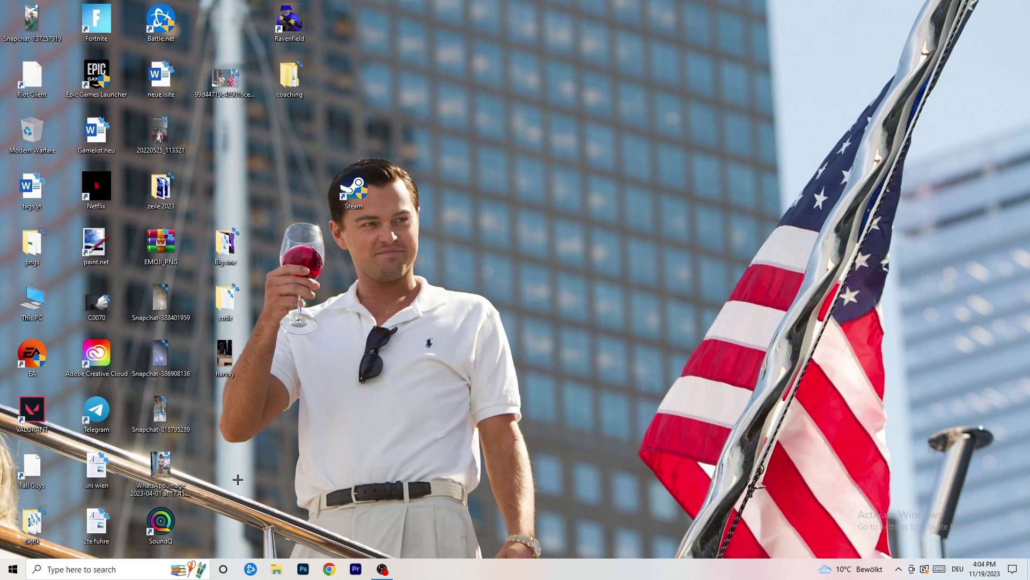
Open the display settings of Windows and review the scaling choices, resolution and multiple-display options
{"action": "left_click", "coordinate": [8, 573]}
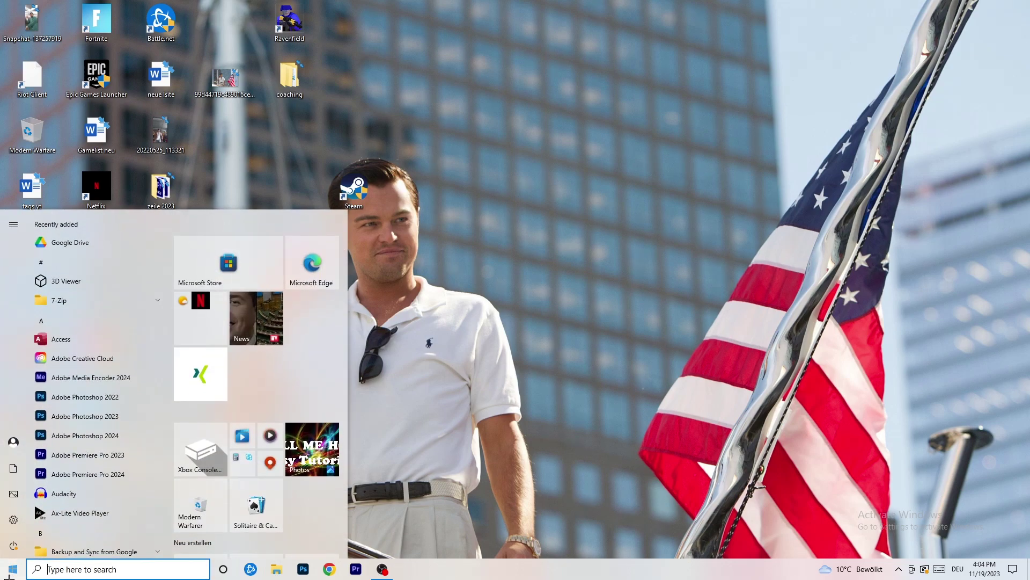
{"action": "left_click", "coordinate": [10, 527]}
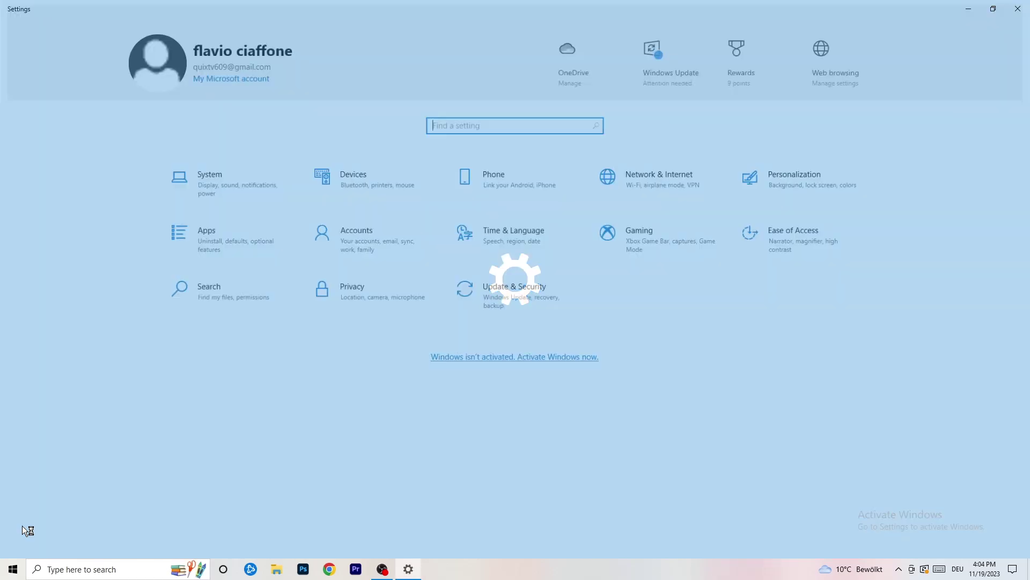
{"action": "left_click", "coordinate": [243, 173]}
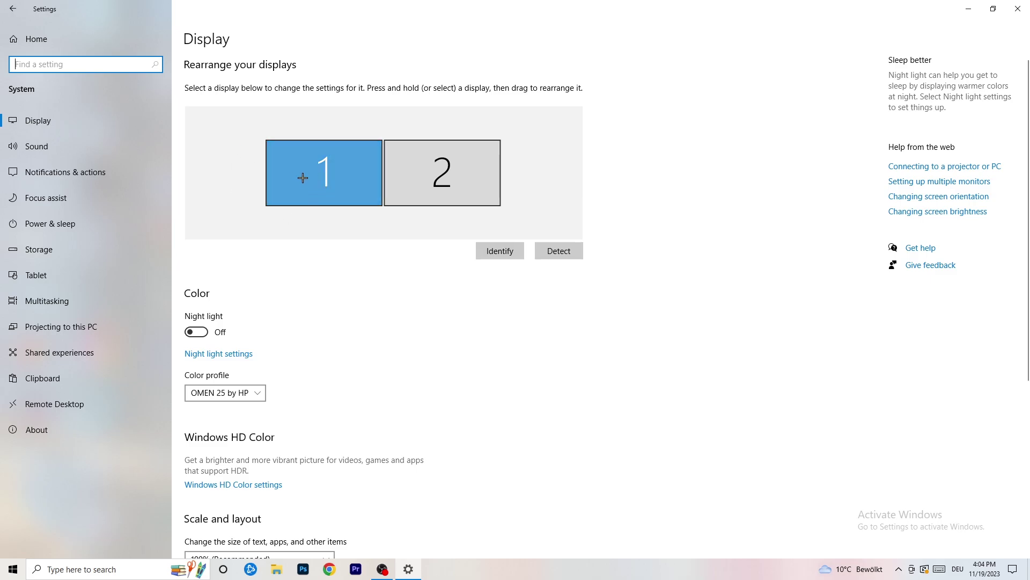
{"action": "scroll", "coordinate": [387, 195], "scroll_direction": "down", "scroll_amount": 5}
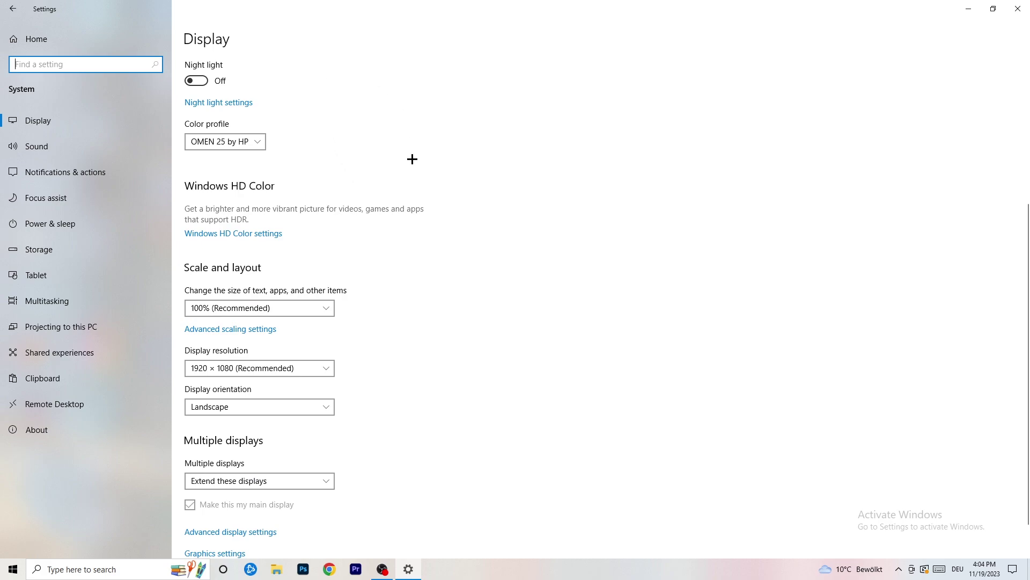
{"action": "left_click", "coordinate": [294, 313]}
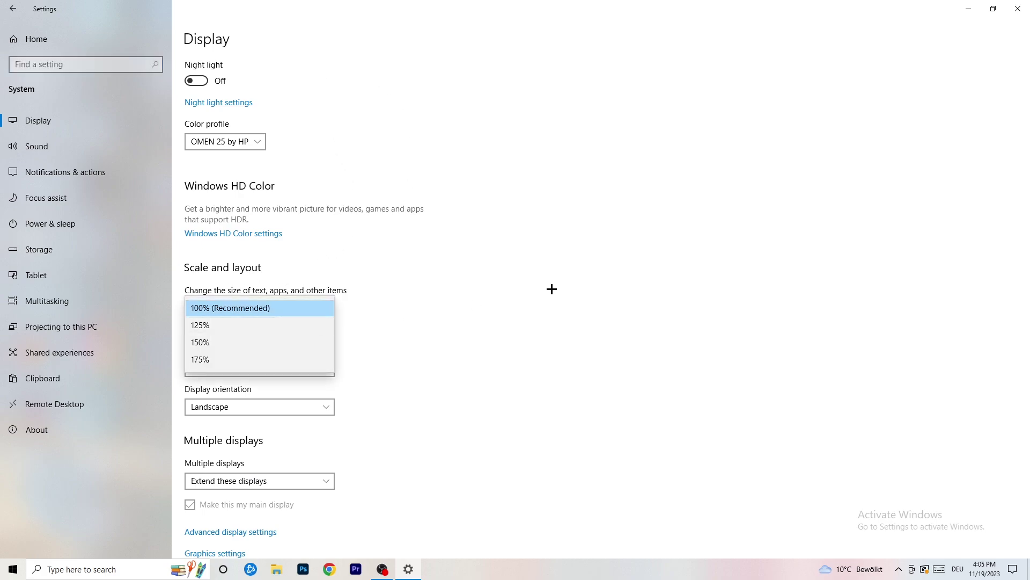
{"action": "left_click", "coordinate": [524, 284]}
{"action": "scroll", "coordinate": [439, 295], "scroll_direction": "down", "scroll_amount": 1}
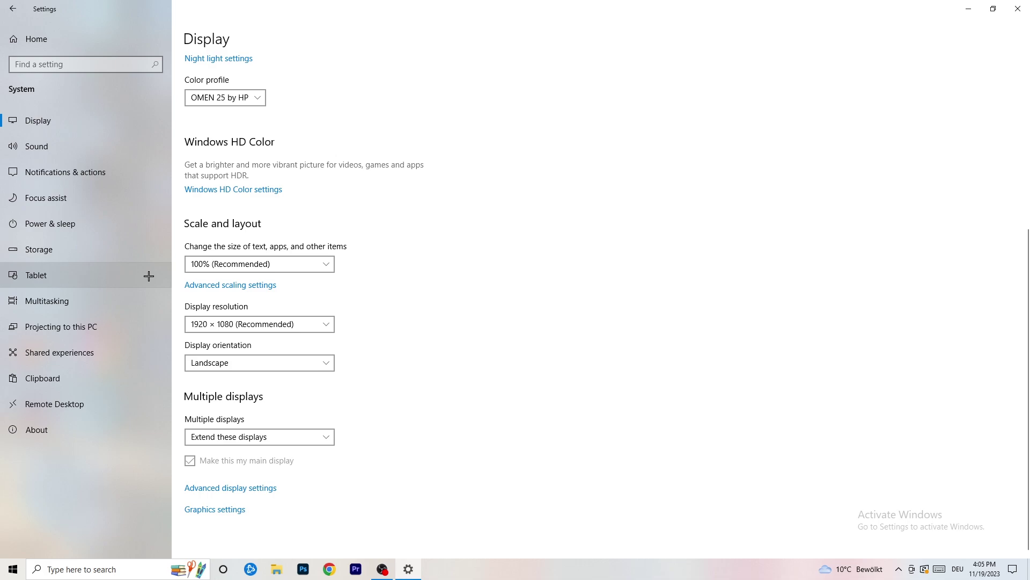
Open the additional power settings from Power & sleep, review the available power plans, and close Power Options
{"action": "left_click", "coordinate": [78, 225]}
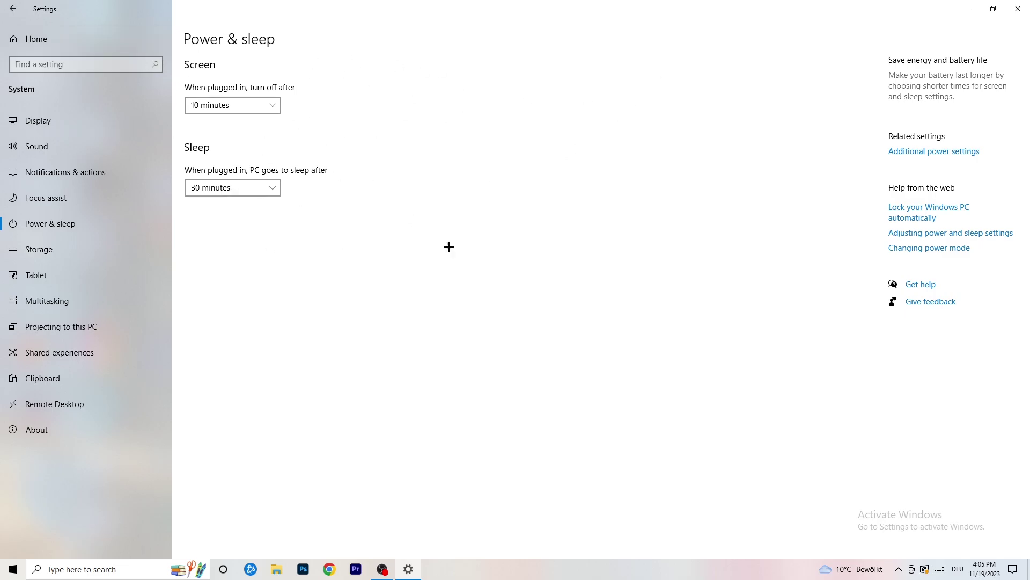
{"action": "left_click", "coordinate": [934, 152]}
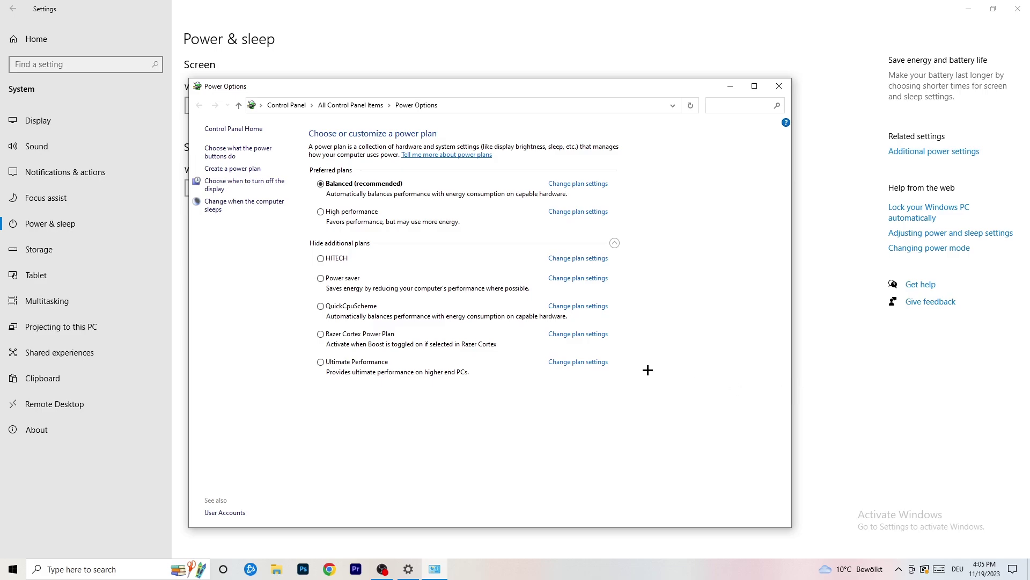
{"action": "left_click", "coordinate": [614, 242]}
{"action": "left_click", "coordinate": [615, 242]}
{"action": "left_click", "coordinate": [780, 87]}
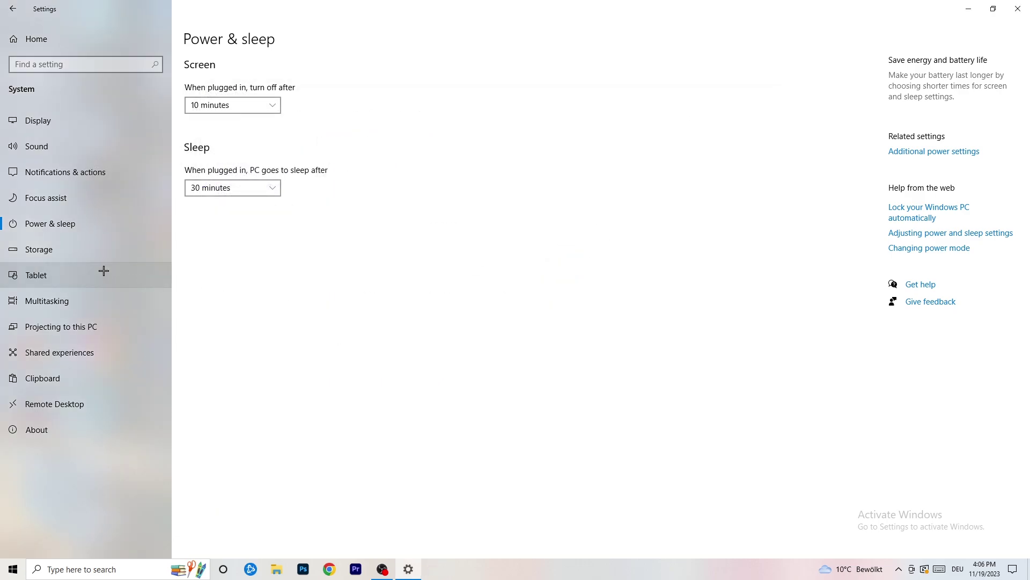
Open the Storage Sense configuration, check how often it runs, and enable deleting temporary files that apps aren't using
{"action": "left_click", "coordinate": [71, 253]}
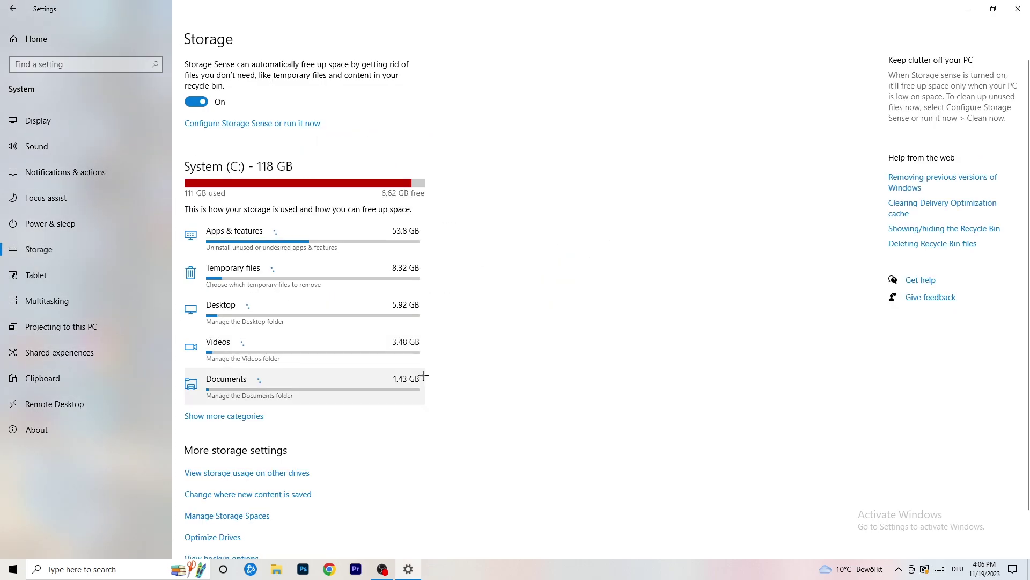
{"action": "left_click", "coordinate": [259, 124]}
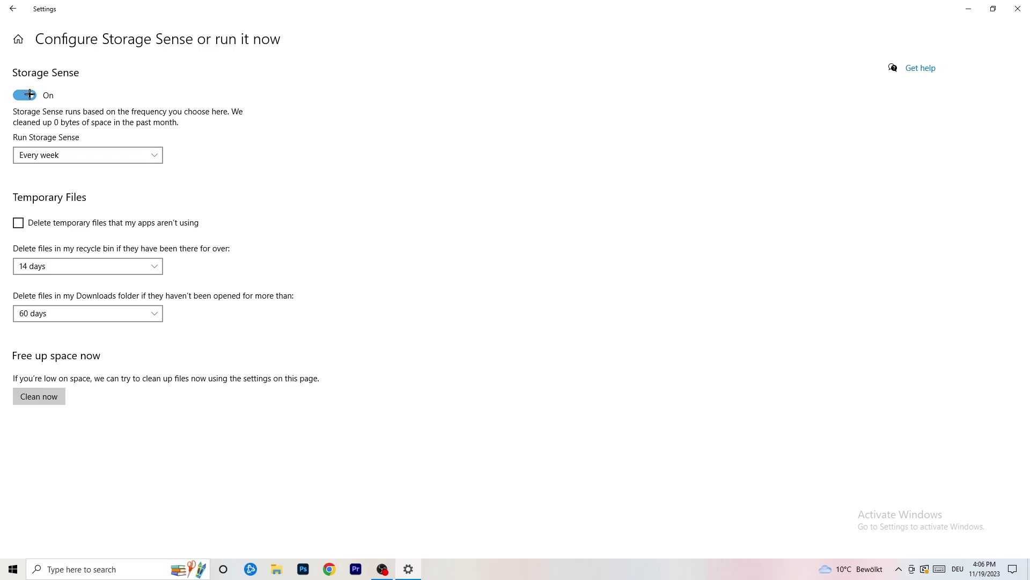
{"action": "left_click", "coordinate": [85, 154]}
{"action": "left_click", "coordinate": [322, 161]}
{"action": "left_click", "coordinate": [61, 224]}
Review the deletion periods for recycle bin and Downloads files in Storage Sense, and return to the Settings home page
{"action": "left_click", "coordinate": [78, 266]}
{"action": "left_click", "coordinate": [355, 212]}
{"action": "left_click", "coordinate": [150, 262]}
{"action": "left_click", "coordinate": [395, 218]}
{"action": "left_click", "coordinate": [95, 314]}
{"action": "left_click", "coordinate": [404, 245]}
{"action": "left_click", "coordinate": [119, 316]}
{"action": "left_click", "coordinate": [506, 261]}
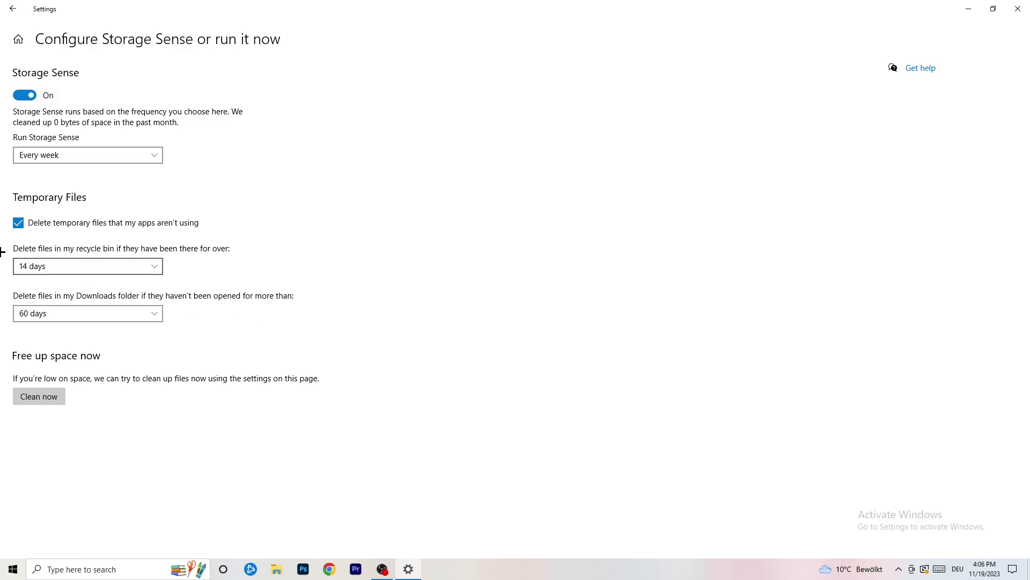
{"action": "left_click", "coordinate": [12, 10]}
{"action": "key", "text": "alt+Left"}
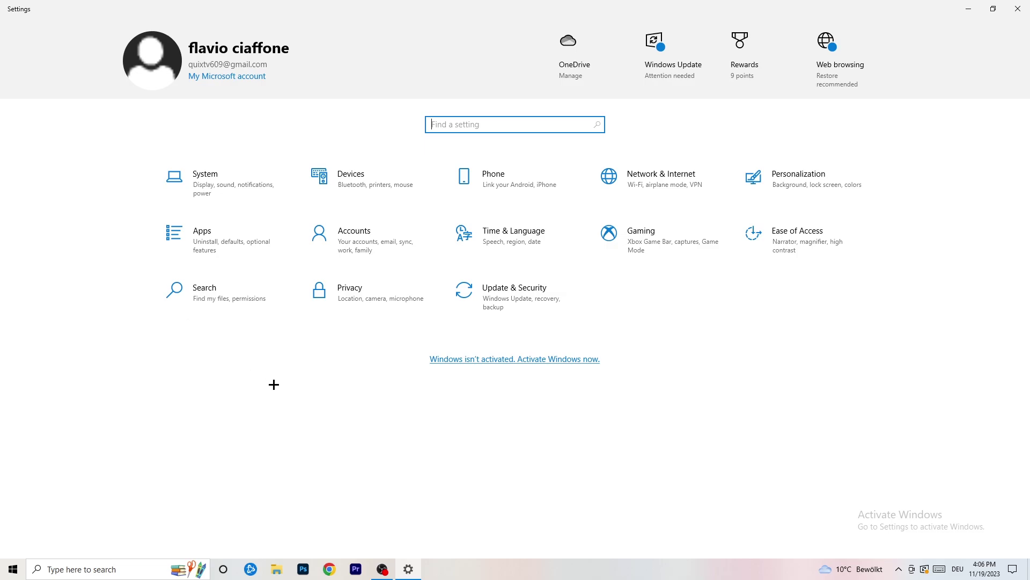
Open Update & Security, review the Windows Update status and restart options, and close Settings
{"action": "left_click", "coordinate": [507, 302]}
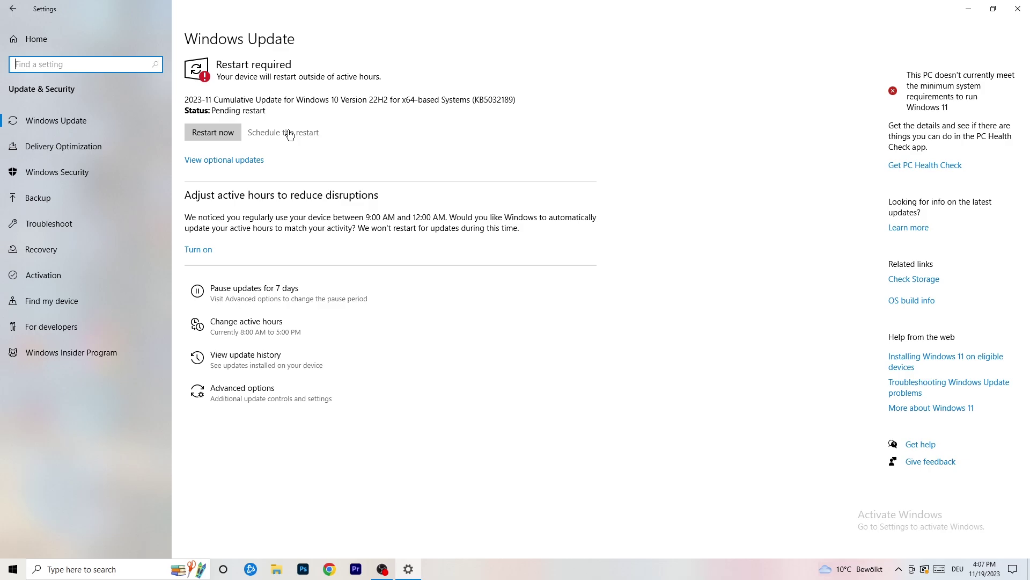
{"action": "left_click", "coordinate": [1018, 9]}
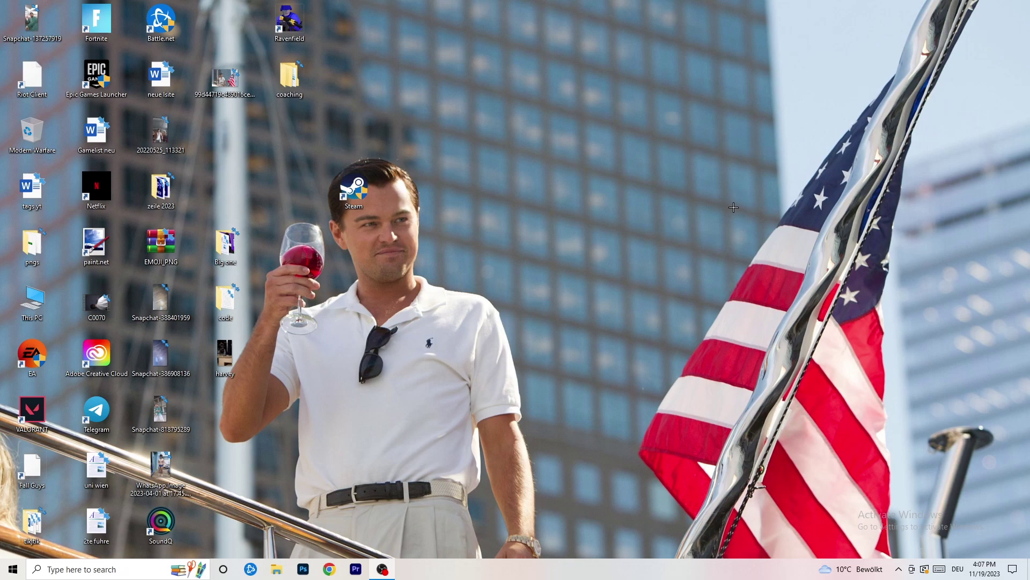
Open NVIDIA Control Panel from the desktop, review the display resolution and refresh rate and the image settings with preview, and close it
{"action": "right_click", "coordinate": [625, 227]}
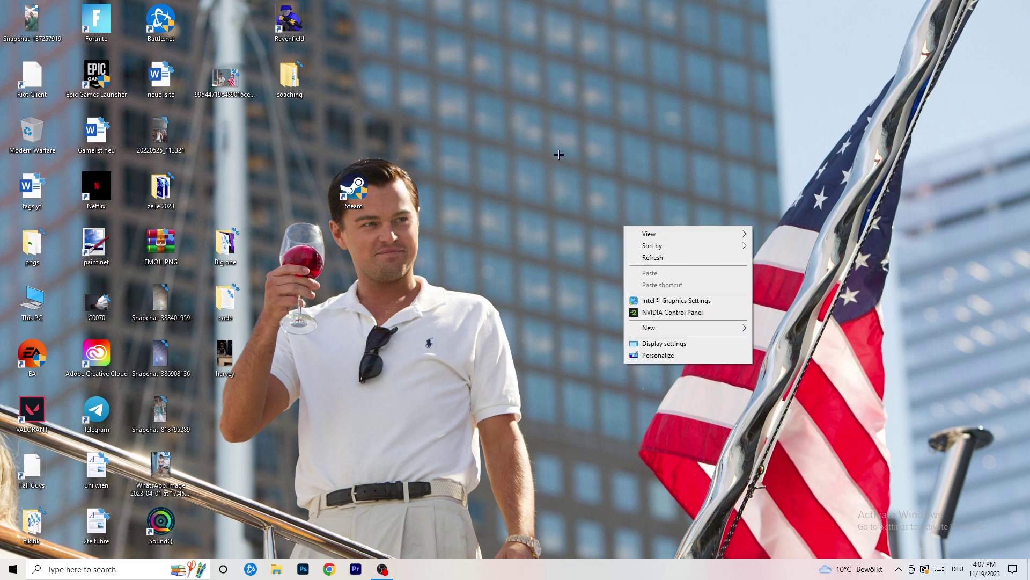
{"action": "left_click", "coordinate": [687, 313]}
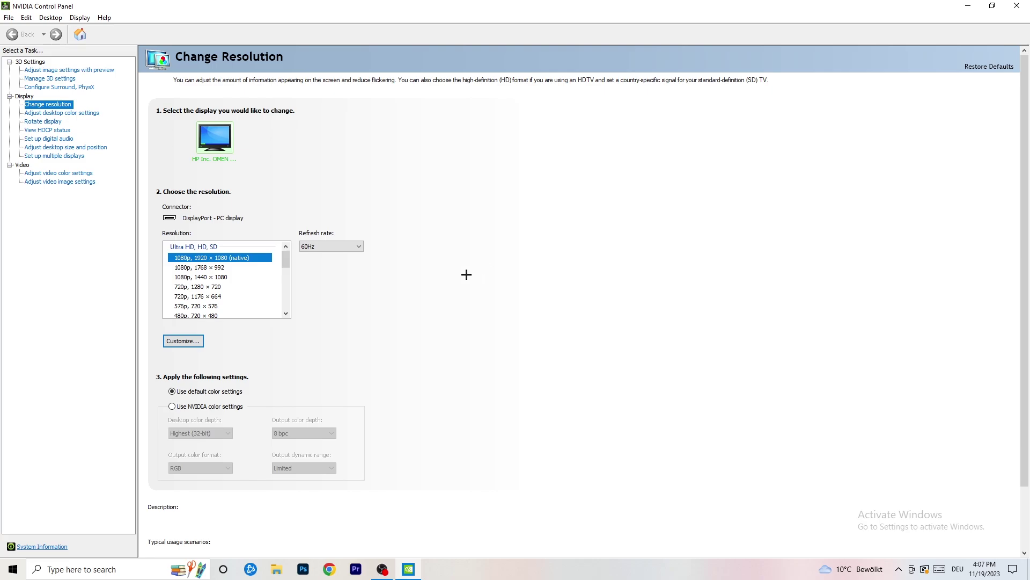
{"action": "mouse_move", "coordinate": [248, 261]}
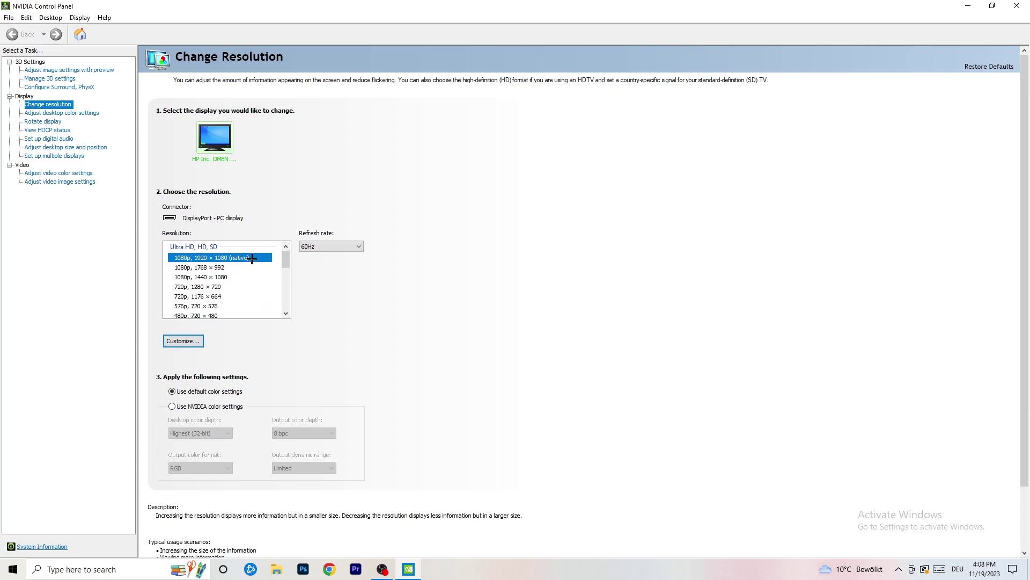
{"action": "left_click", "coordinate": [56, 71]}
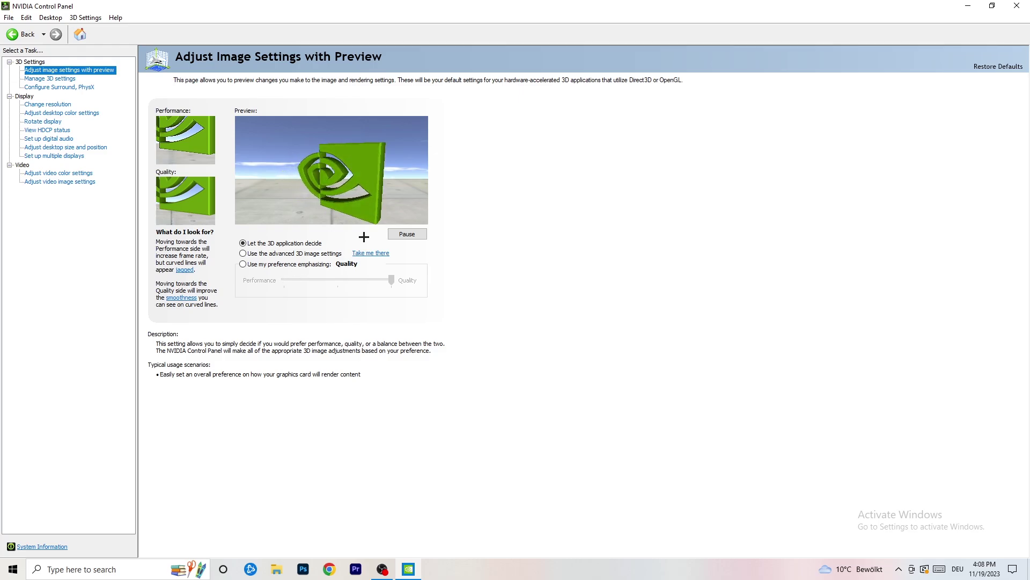
{"action": "left_click", "coordinate": [1016, 6]}
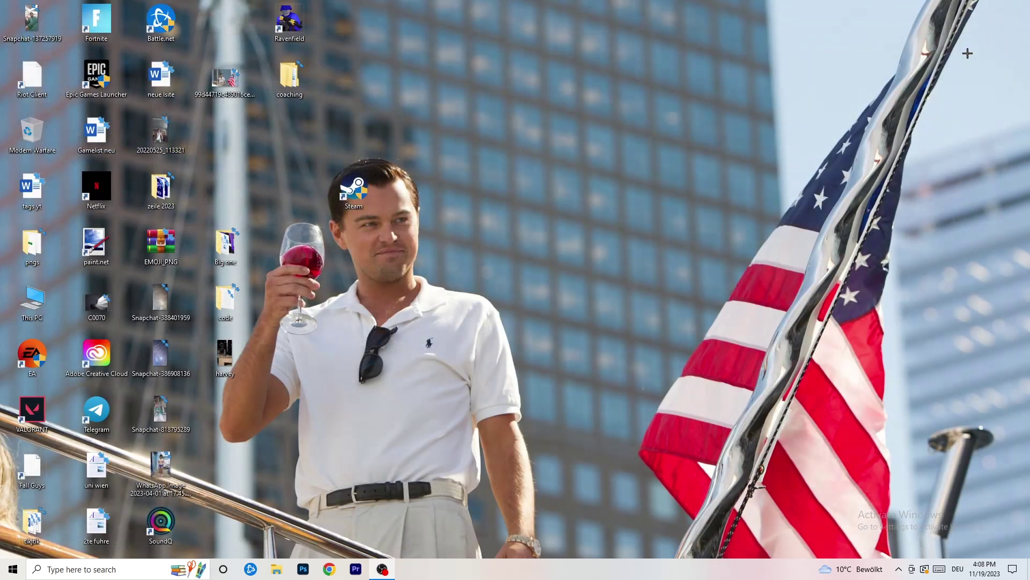